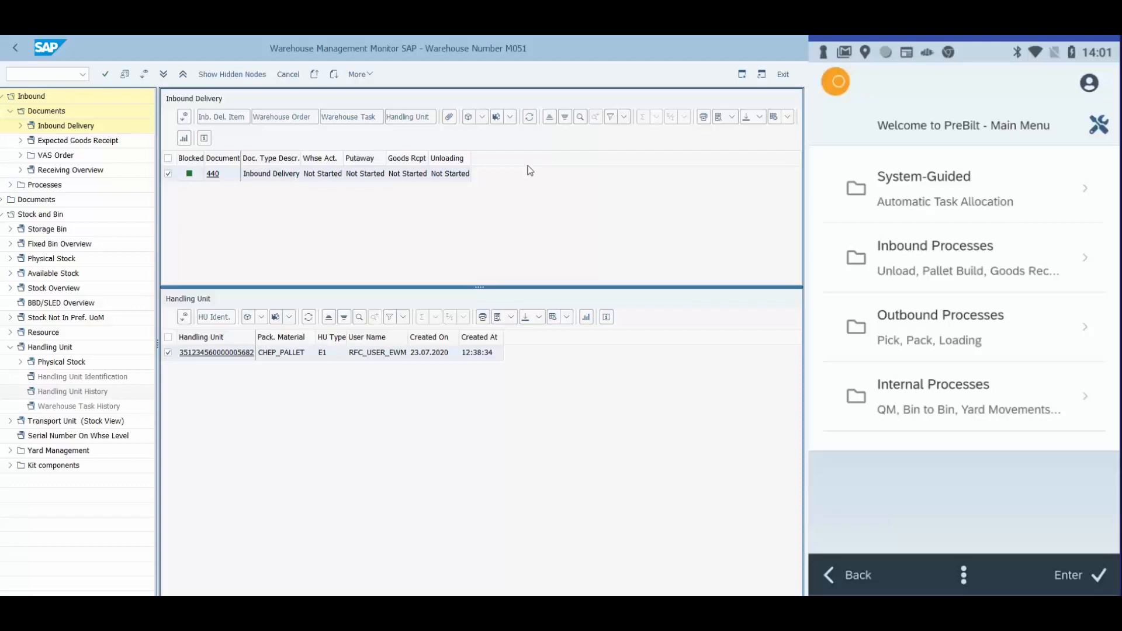
# Refresh the inbound delivery and view the photo in its attachment list
pyautogui.click(530, 117)
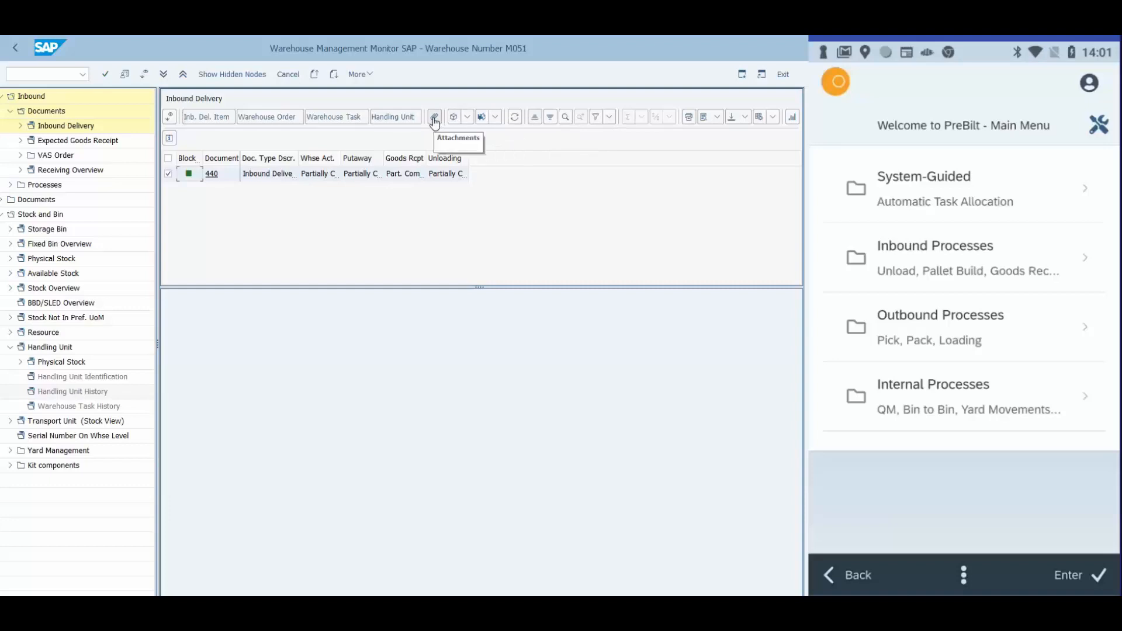
pyautogui.click(435, 119)
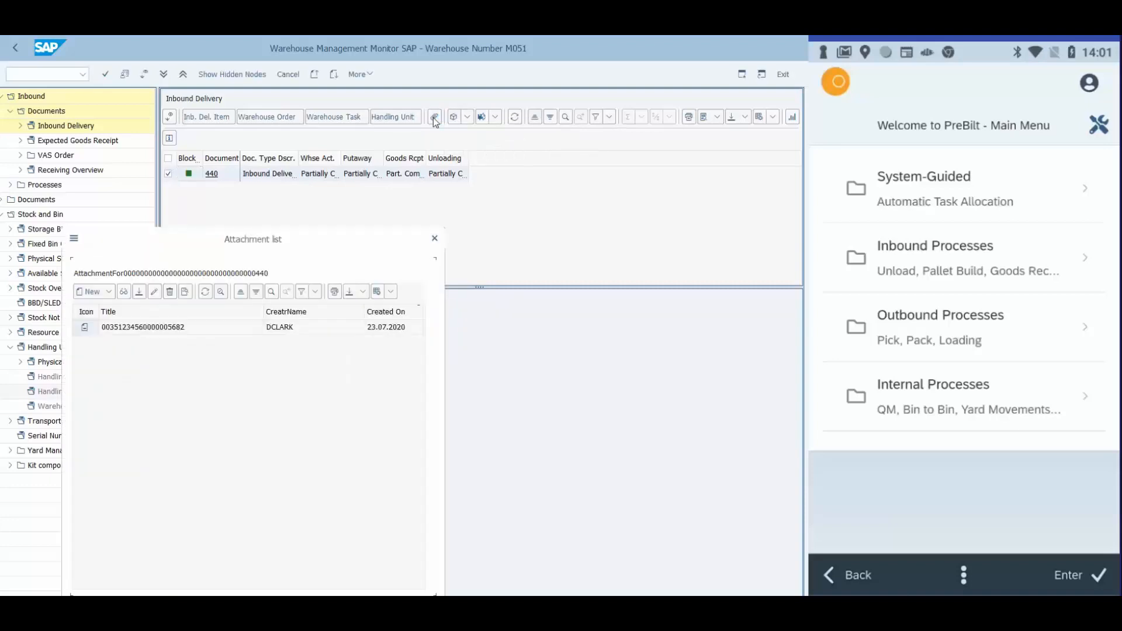
pyautogui.click(166, 329)
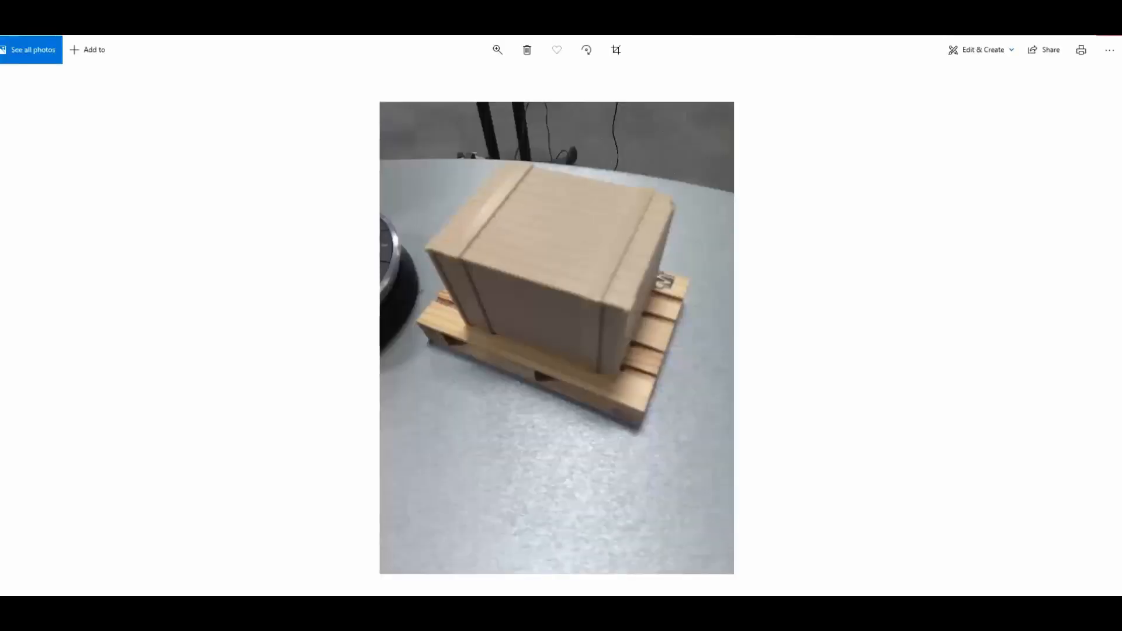
pyautogui.click(1110, 36)
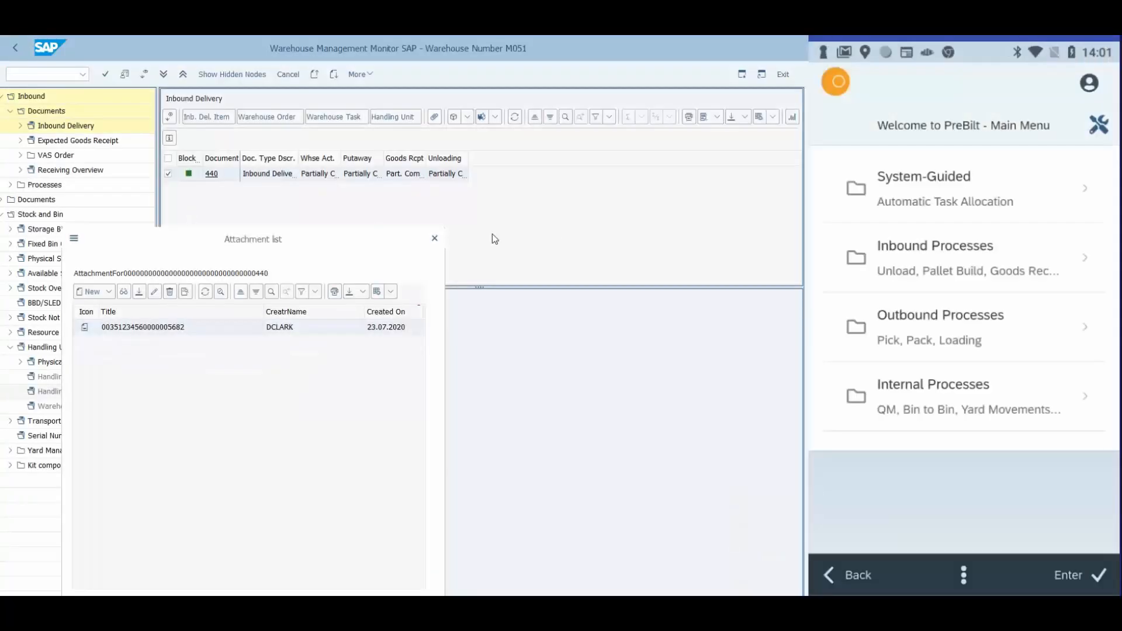
pyautogui.click(434, 237)
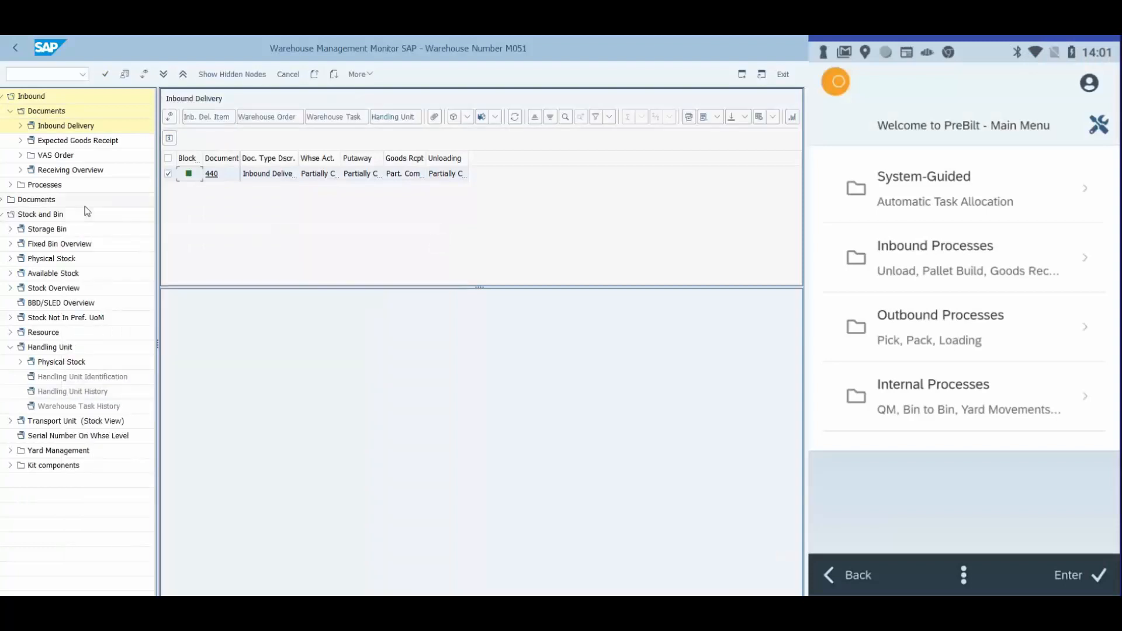
# Query the Warehouse Task node under the general Documents group for warehouse task 3478
pyautogui.click(4, 200)
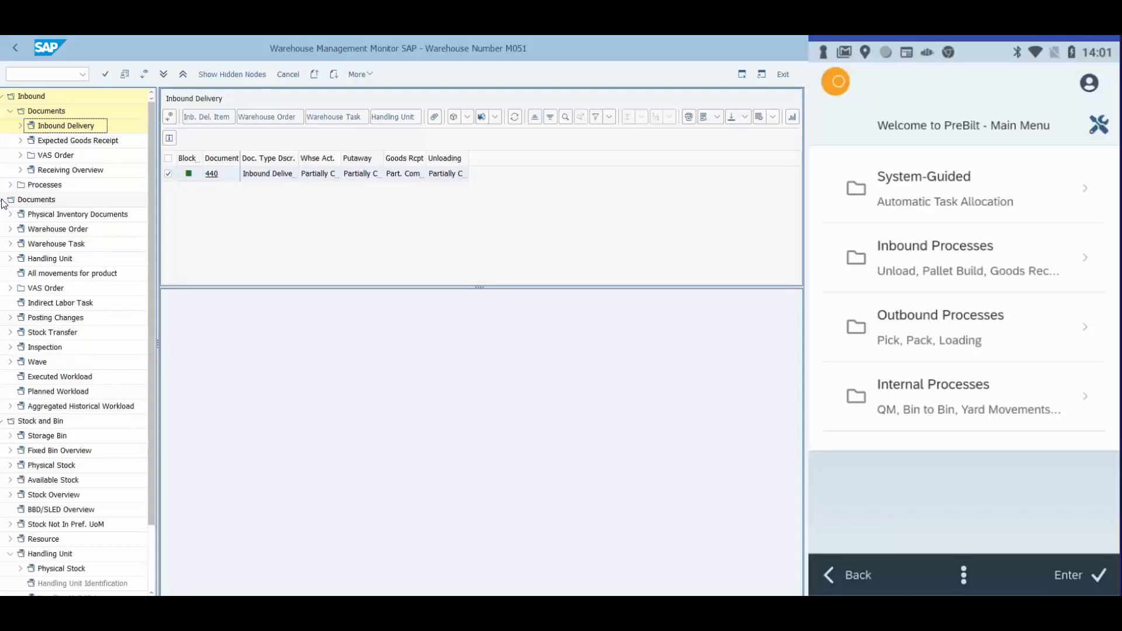
pyautogui.doubleClick(52, 244)
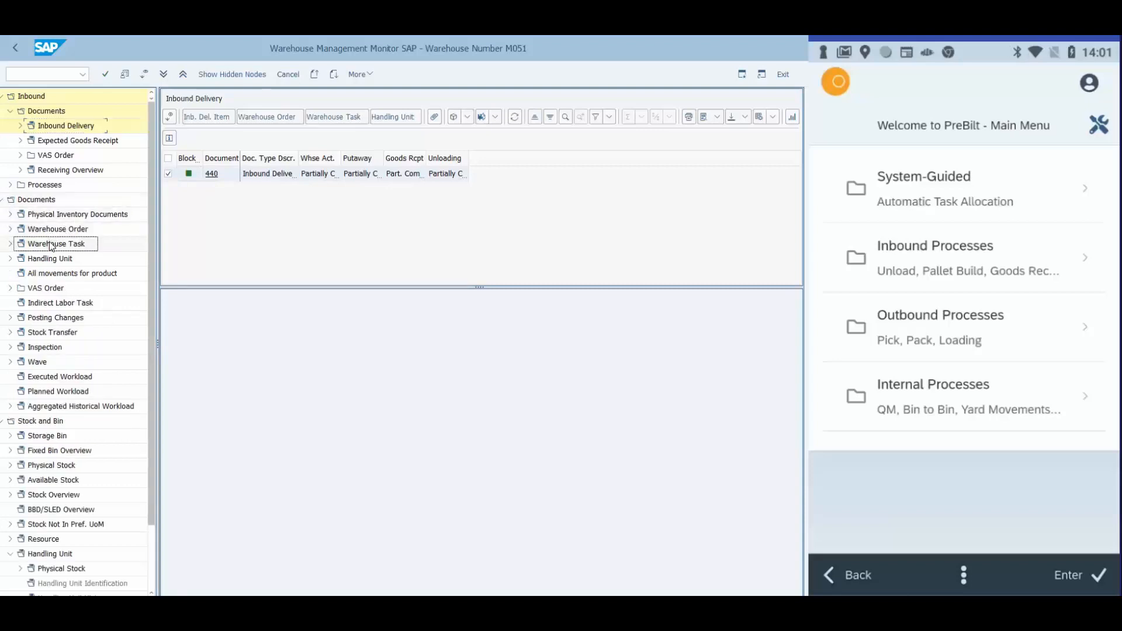
pyautogui.click(50, 239)
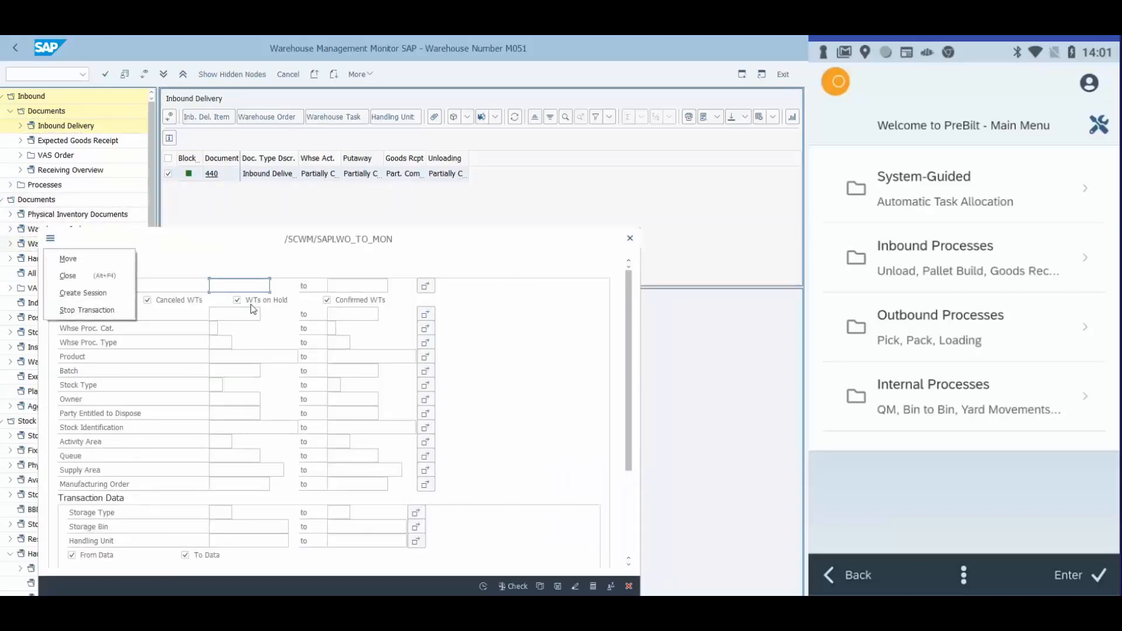
pyautogui.click(226, 283)
pyautogui.write('34')
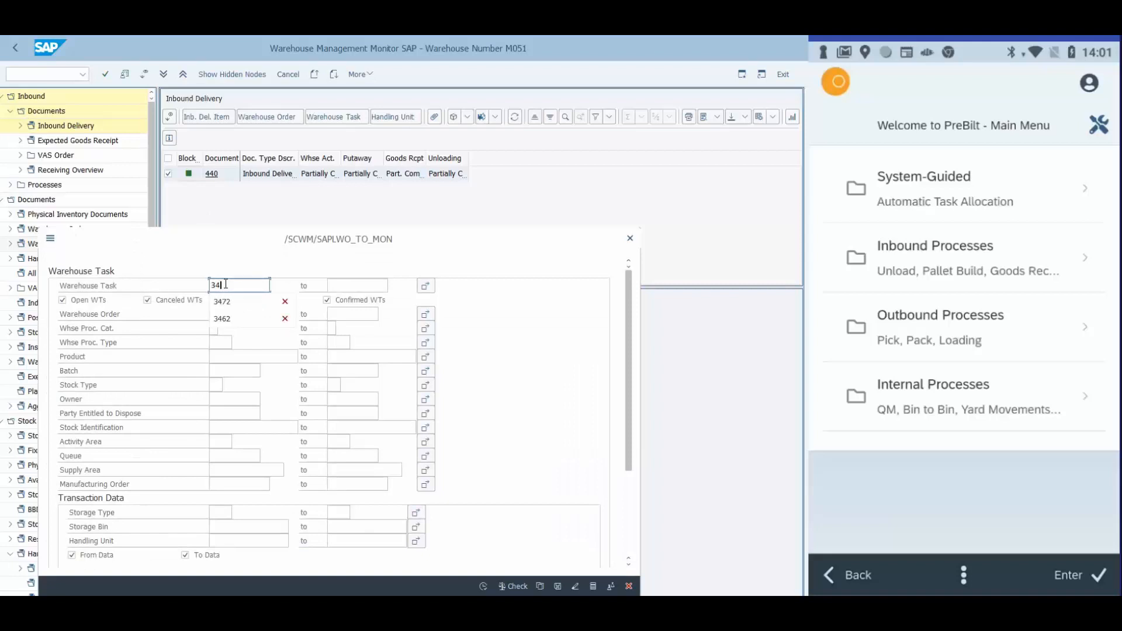
pyautogui.write('78')
pyautogui.click(483, 586)
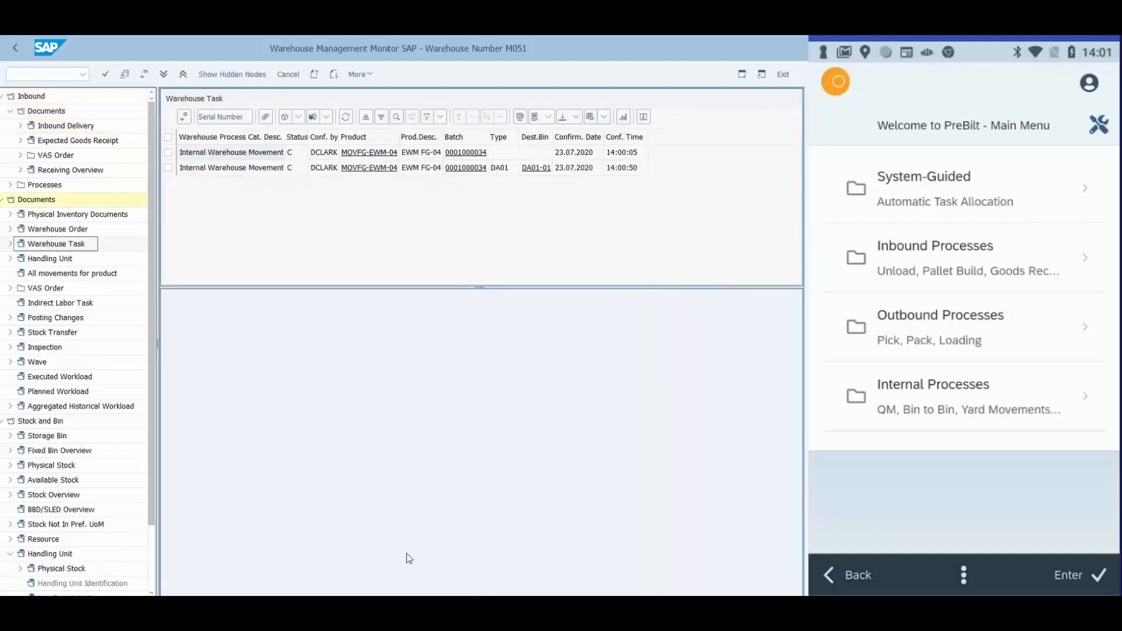
# View the signature and image attachments of the first warehouse task in the results
pyautogui.click(168, 152)
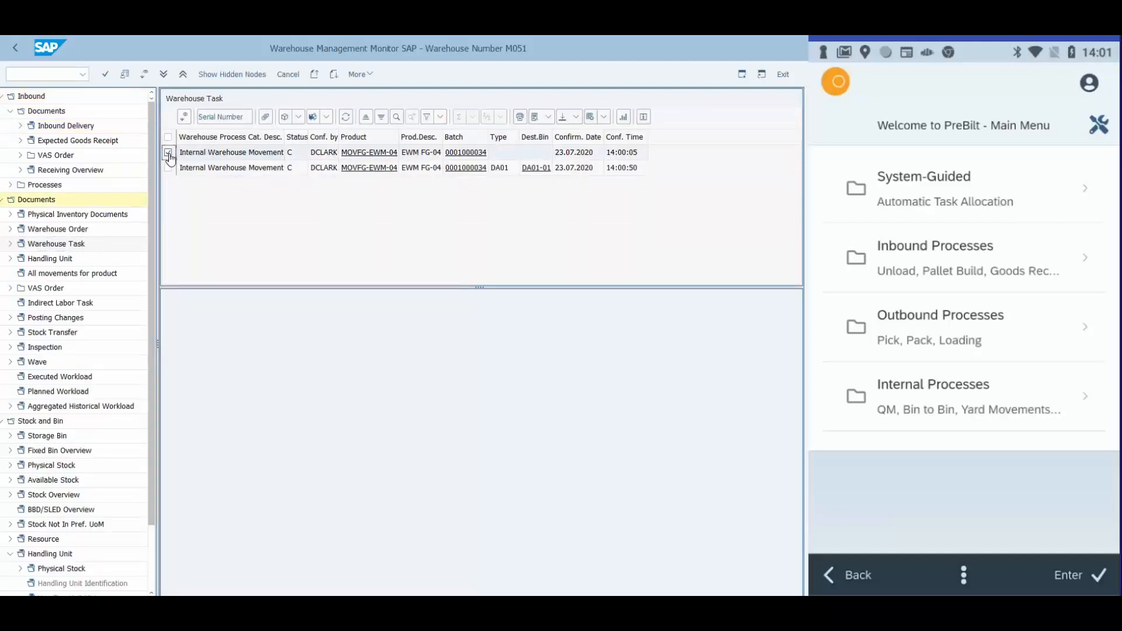
pyautogui.click(265, 117)
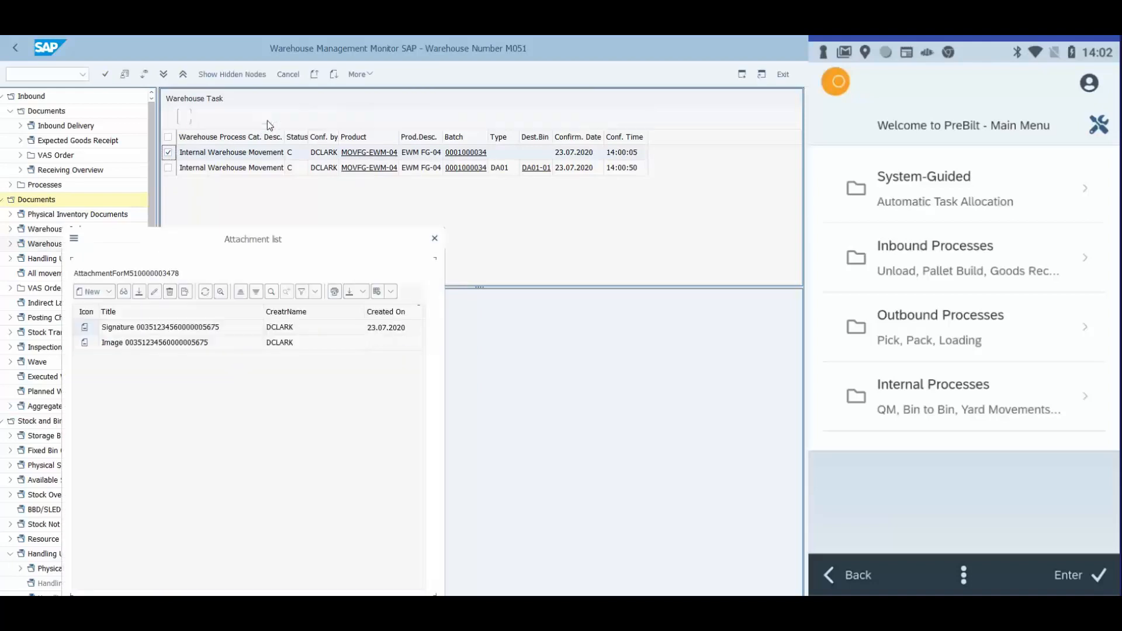
pyautogui.doubleClick(194, 328)
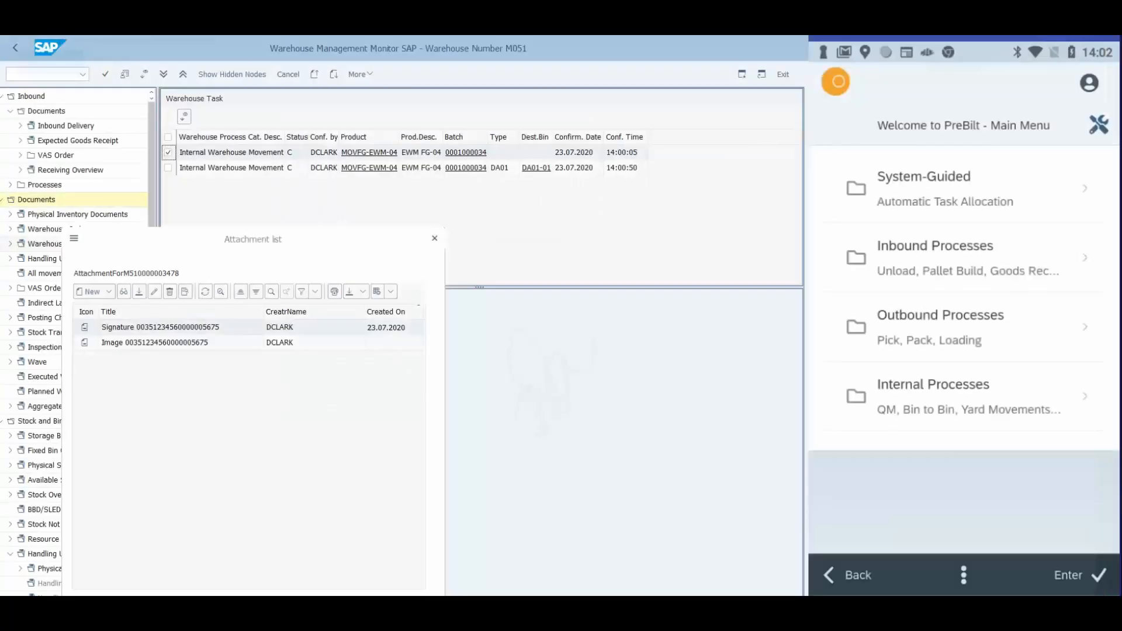
pyautogui.doubleClick(190, 349)
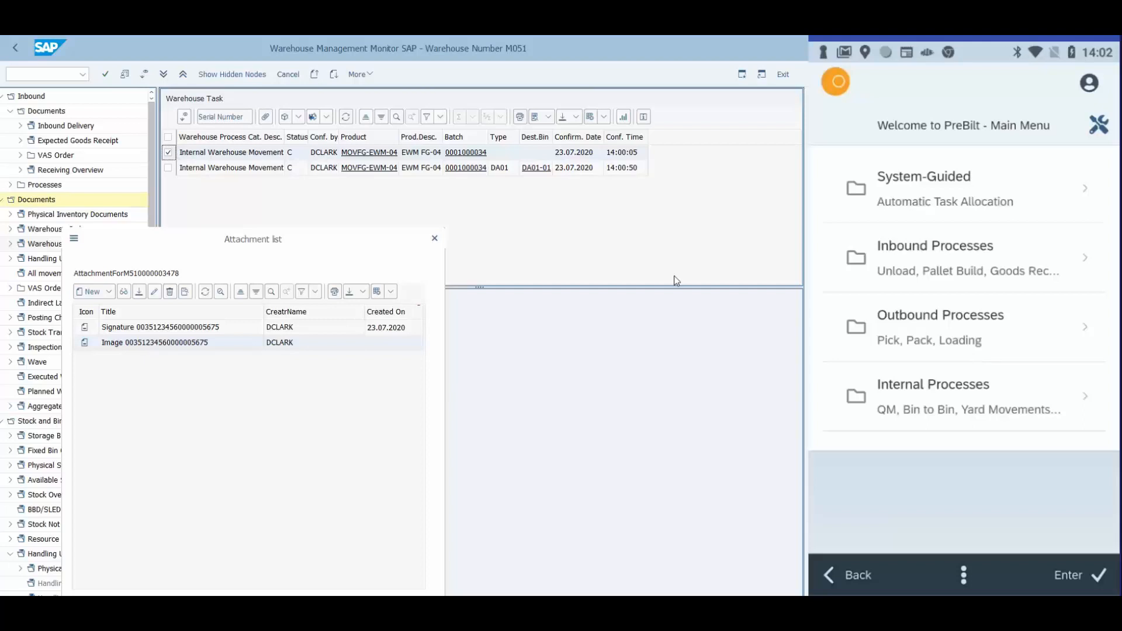
pyautogui.click(434, 240)
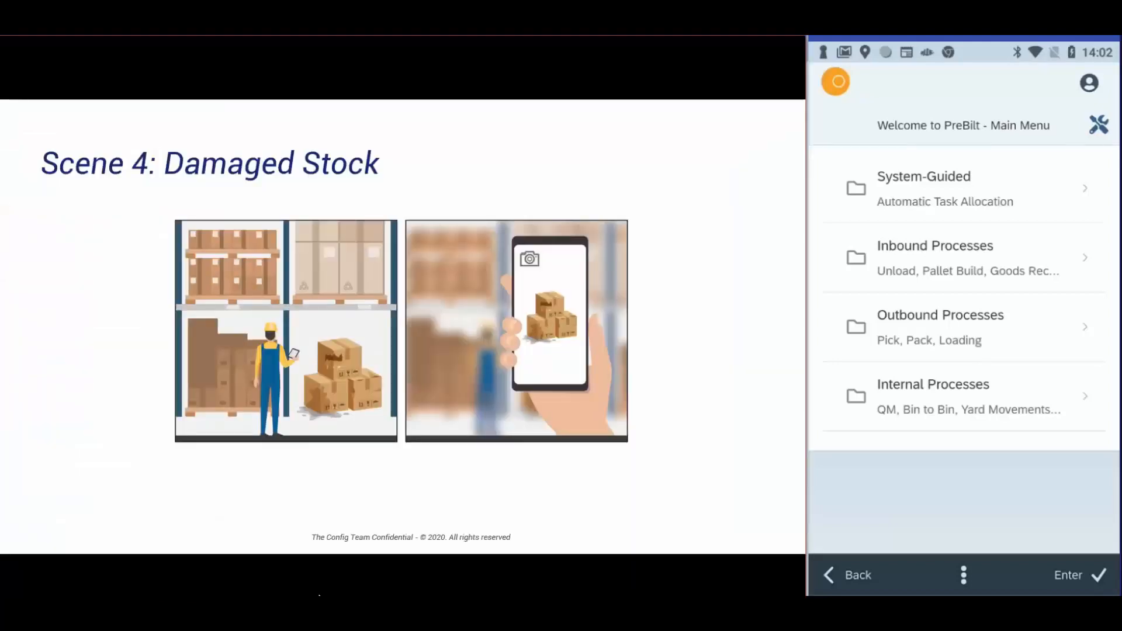
# Switch to the PowerPoint slide show, advance to the Configurable Solution slide, and return to SAP
pyautogui.click(389, 575)
pyautogui.press('Right')
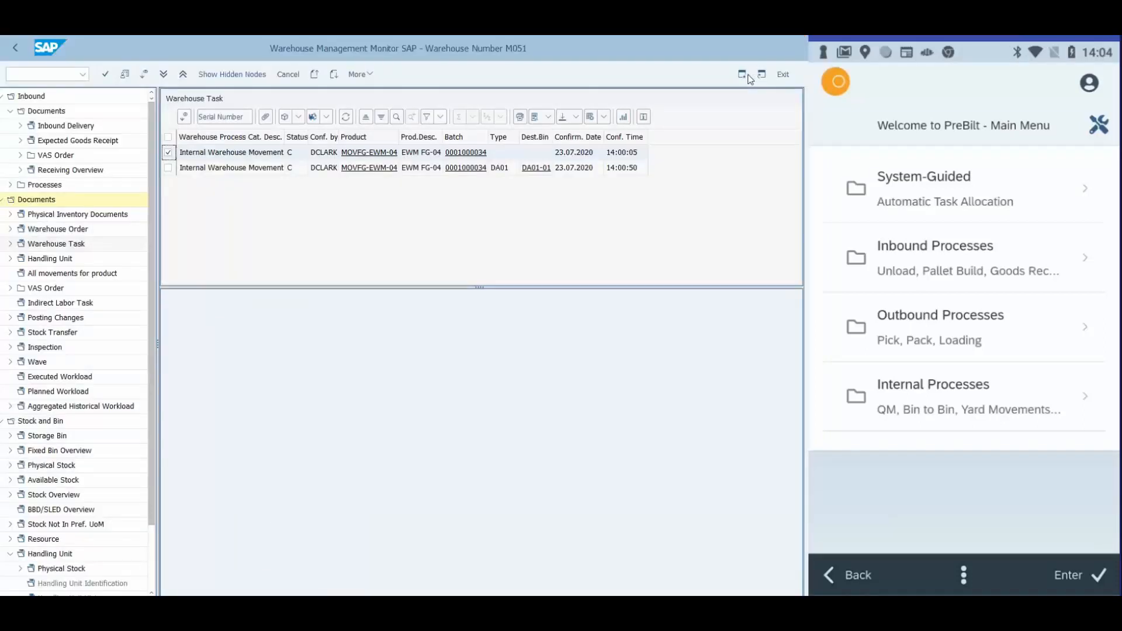
pyautogui.click(749, 76)
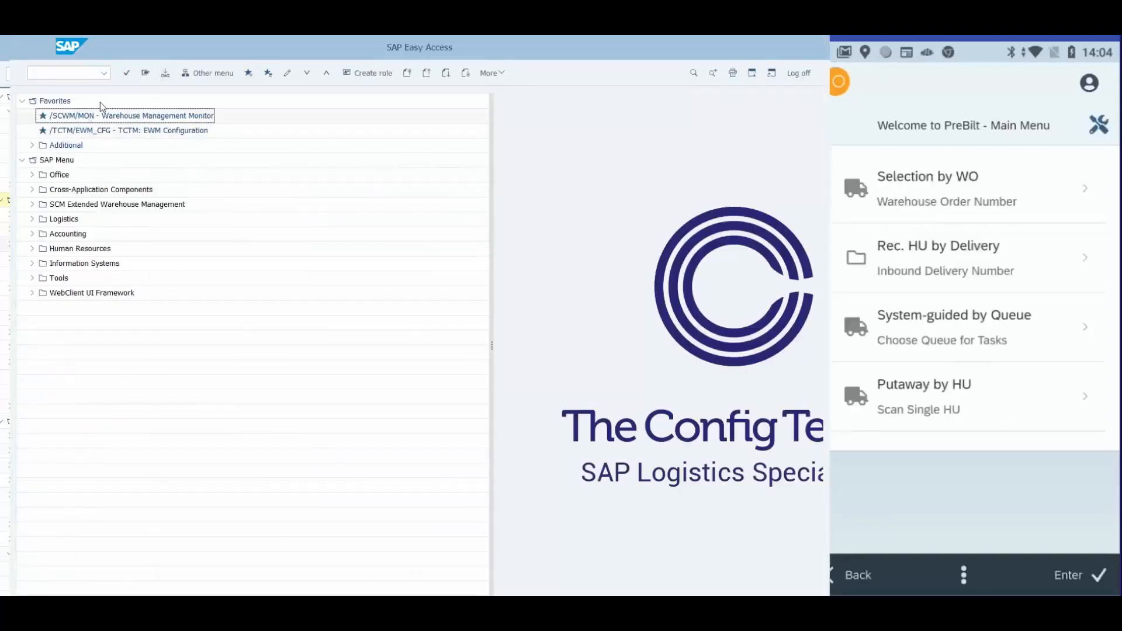
# Open the TCTM: EWM Configuration transaction and look up delivery 441 in the mobile Receipt HU by Delivery screen
pyautogui.doubleClick(101, 130)
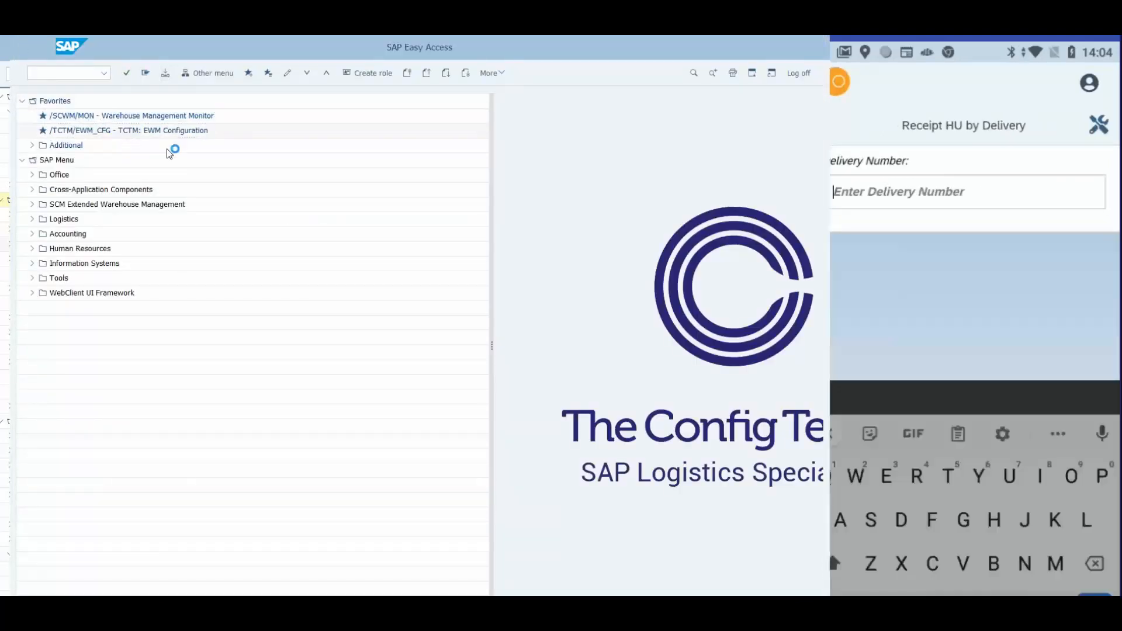
pyautogui.write('441')
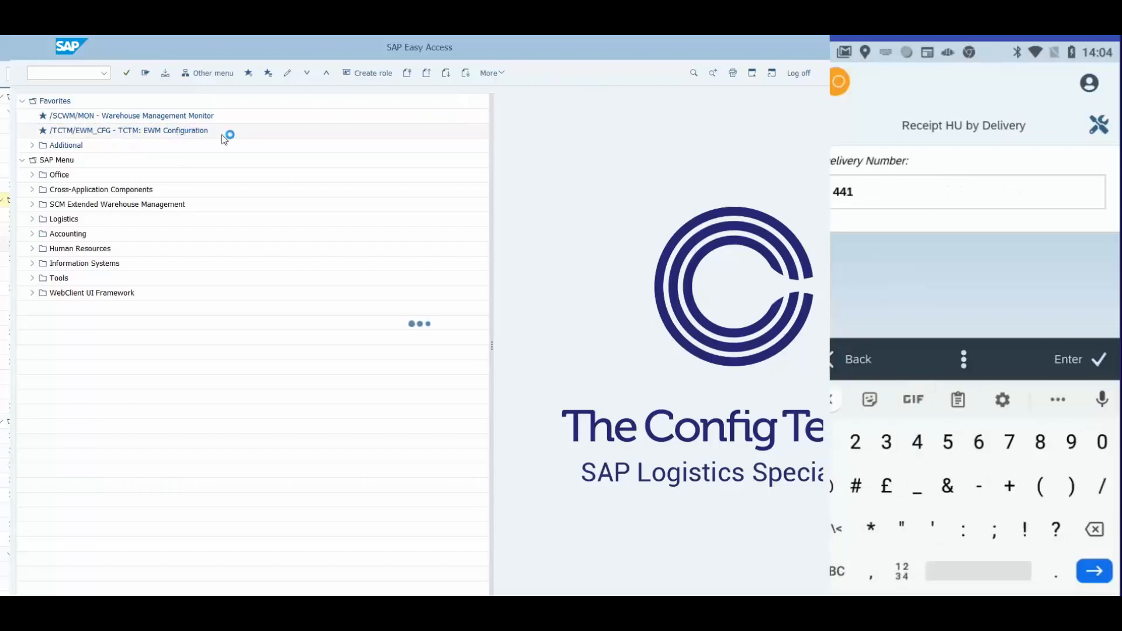
pyautogui.press('Return')
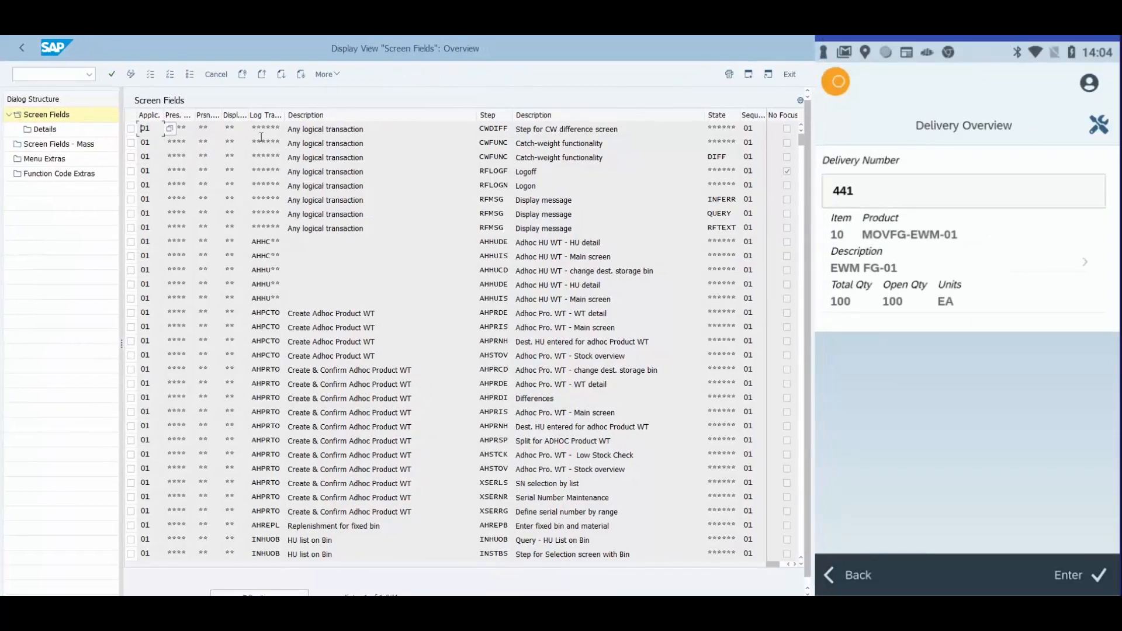
# Filter the Screen Fields overview by contents to entries whose Logical Trans. Step equals RHHUDT
pyautogui.click(327, 74)
pyautogui.moveTo(377, 150)
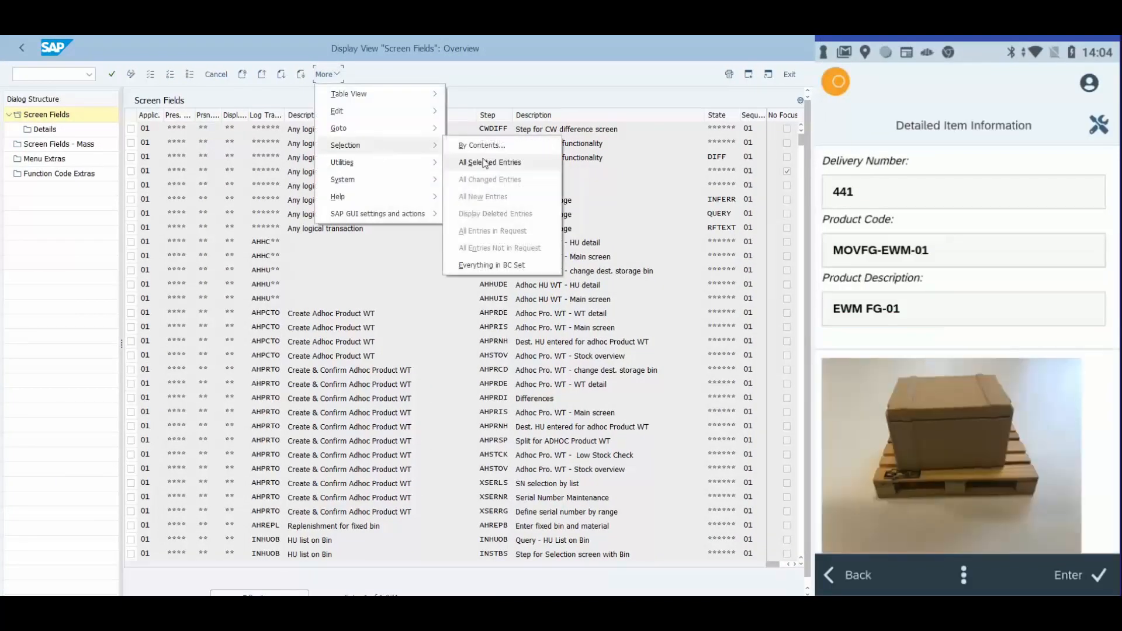
pyautogui.click(476, 145)
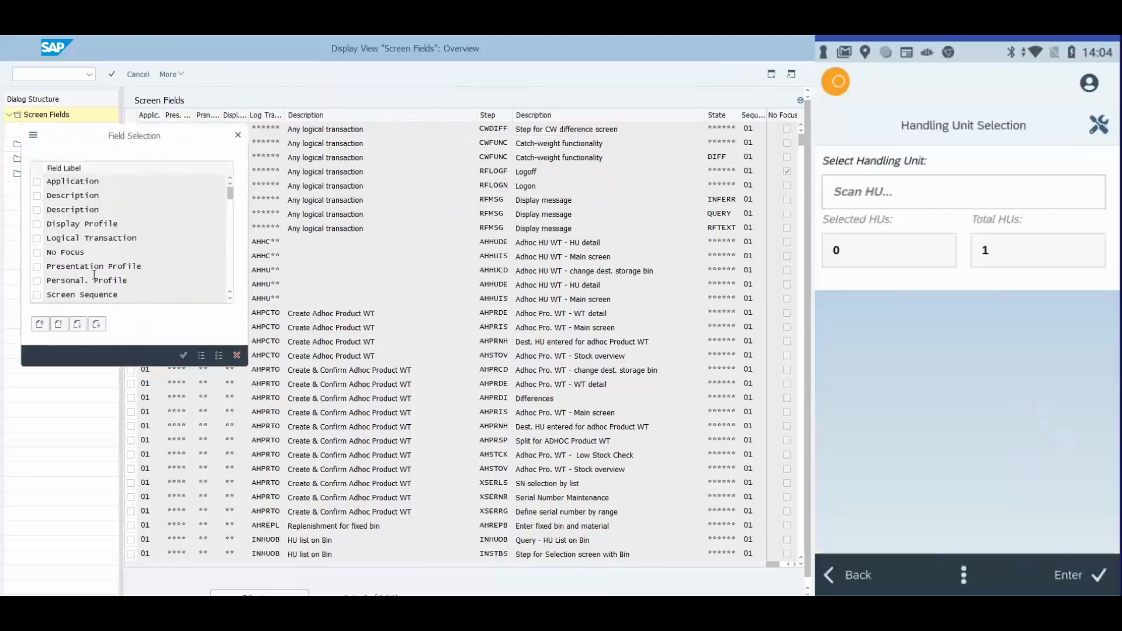
pyautogui.scroll(-2, 44, 275)
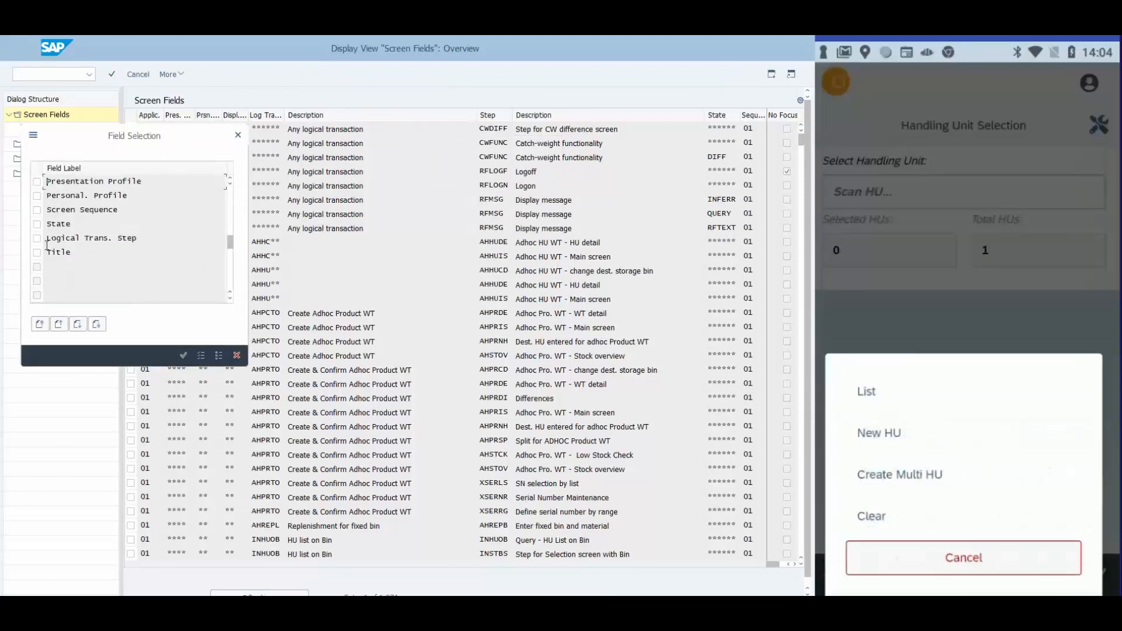
pyautogui.click(37, 238)
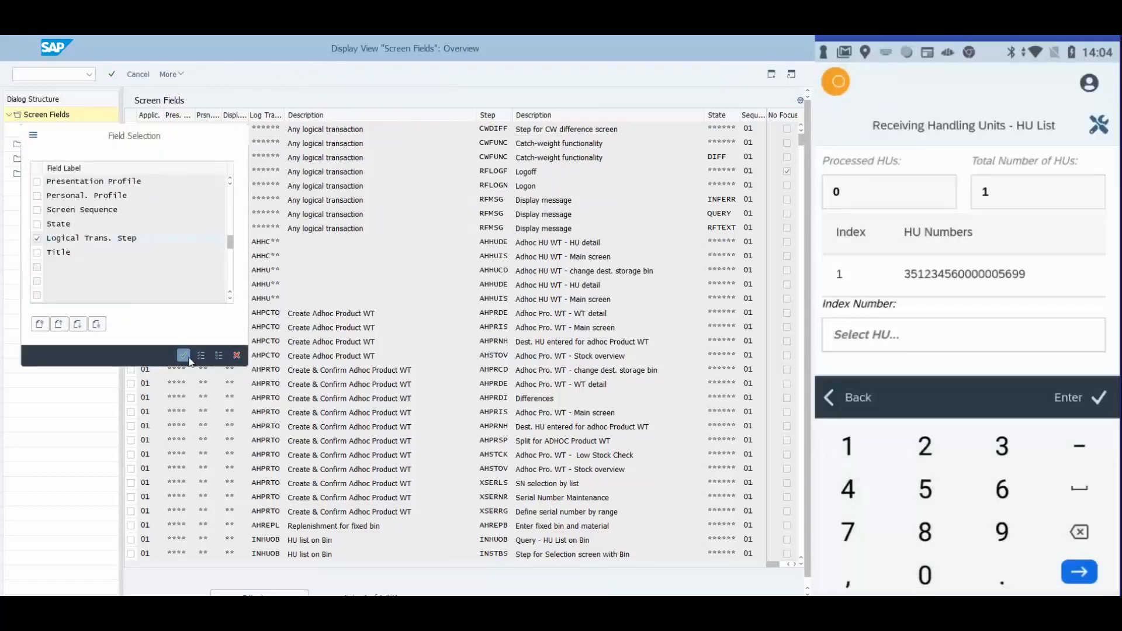
pyautogui.click(179, 357)
pyautogui.click(234, 183)
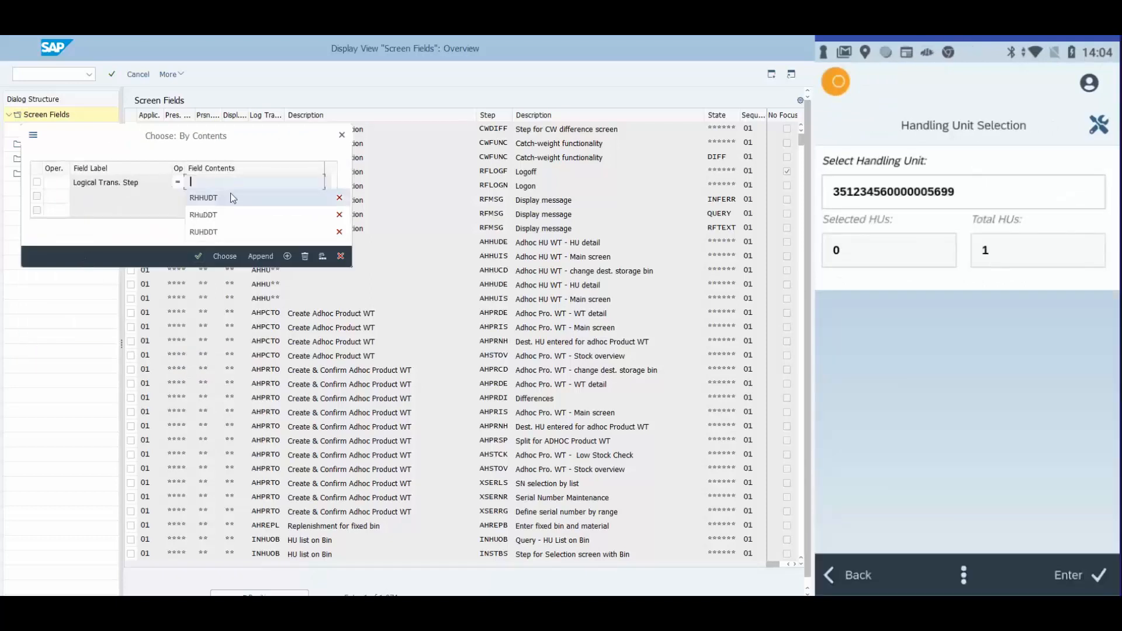
pyautogui.click(232, 196)
pyautogui.click(227, 258)
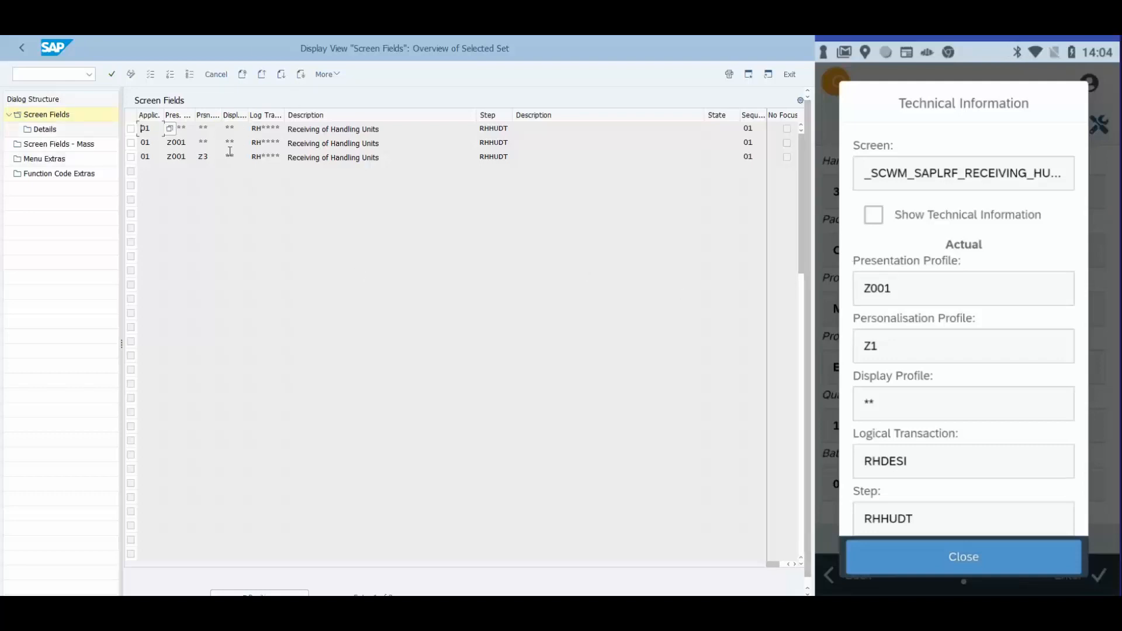
# Open the Details of the RHHUDT entry with presentation profile Z001 and personalisation profile **
pyautogui.click(181, 142)
pyautogui.moveTo(285, 144); pyautogui.dragTo(280, 144)
pyautogui.click(131, 143)
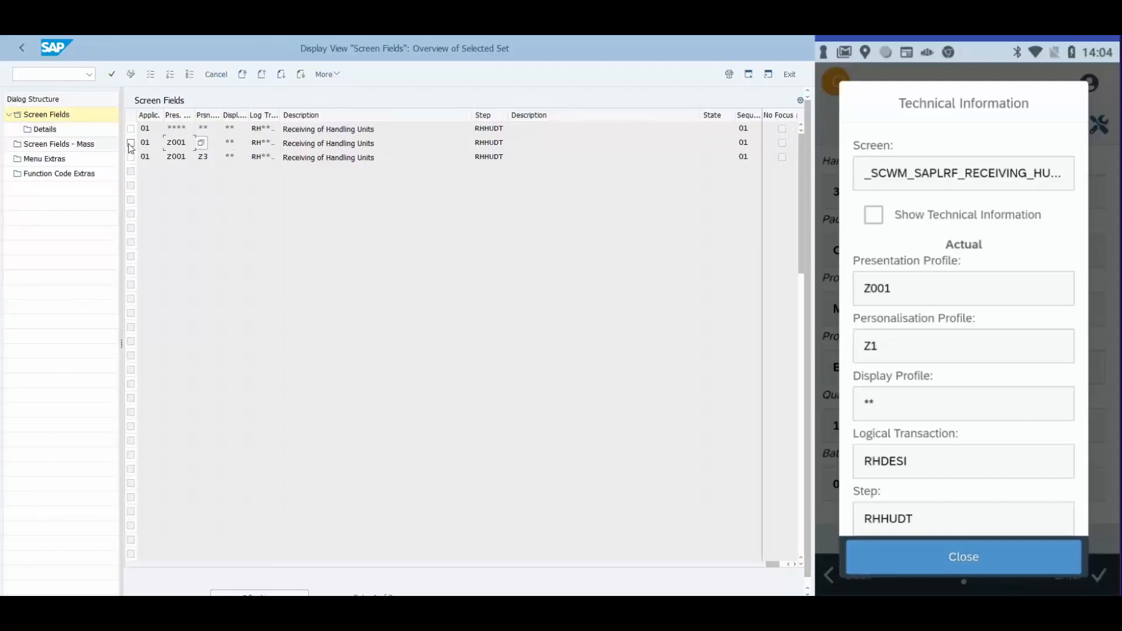
pyautogui.click(61, 133)
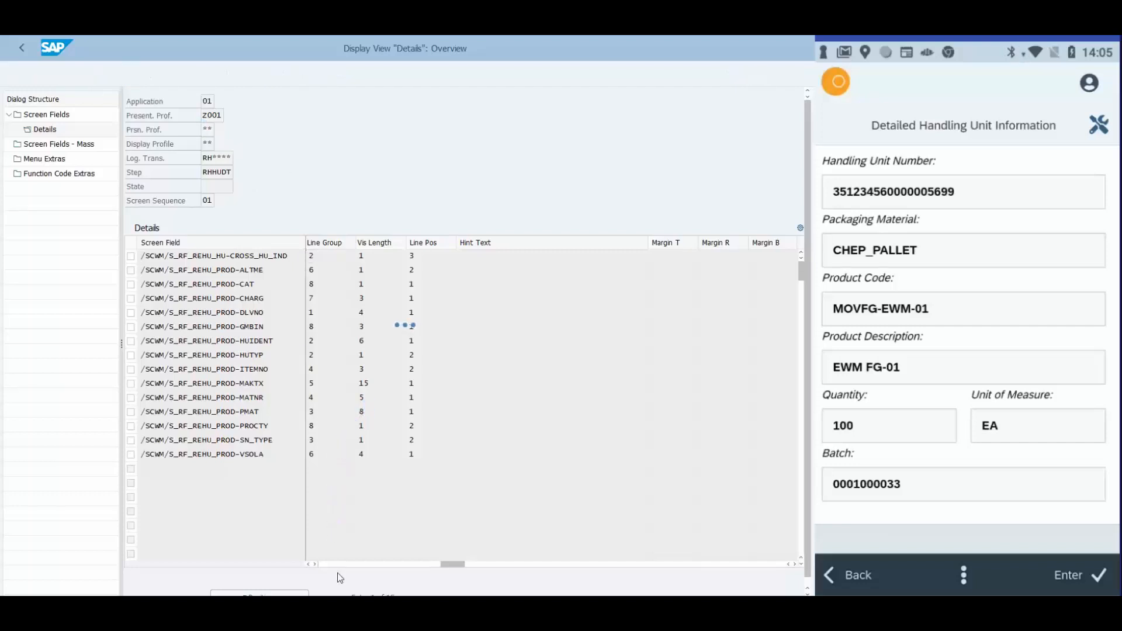
# Set the value font colour of the /SCWM/S_RF_REHU_PROD-MATNR field to #0000ff and save it to the proposed customizing request
pyautogui.click(315, 564)
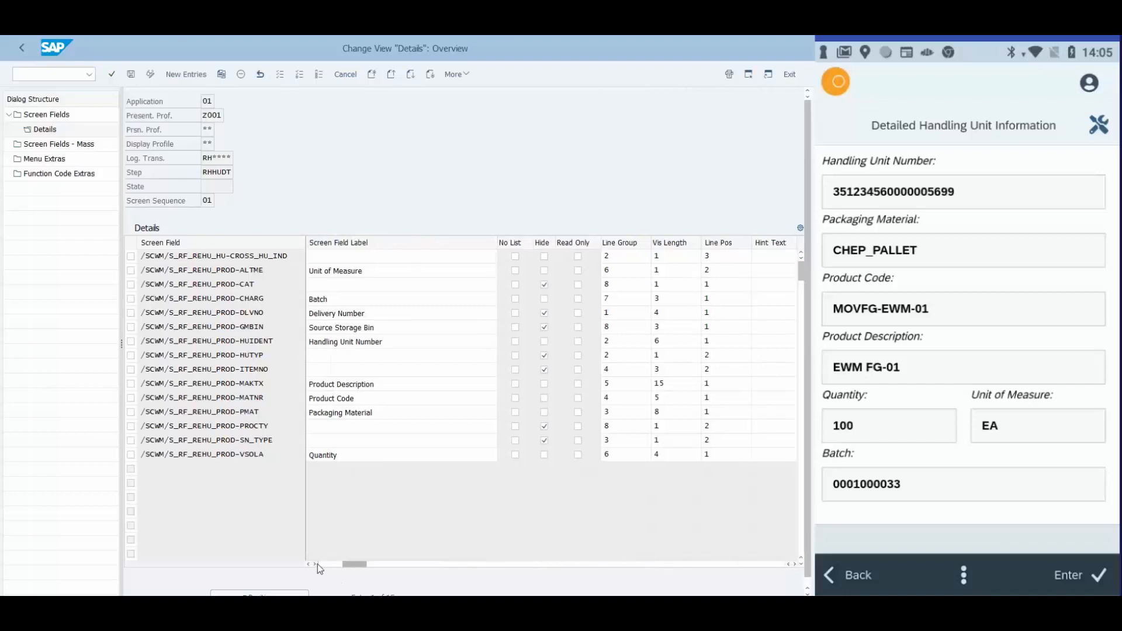
pyautogui.click(315, 564)
pyautogui.moveTo(265, 397); pyautogui.dragTo(240, 398)
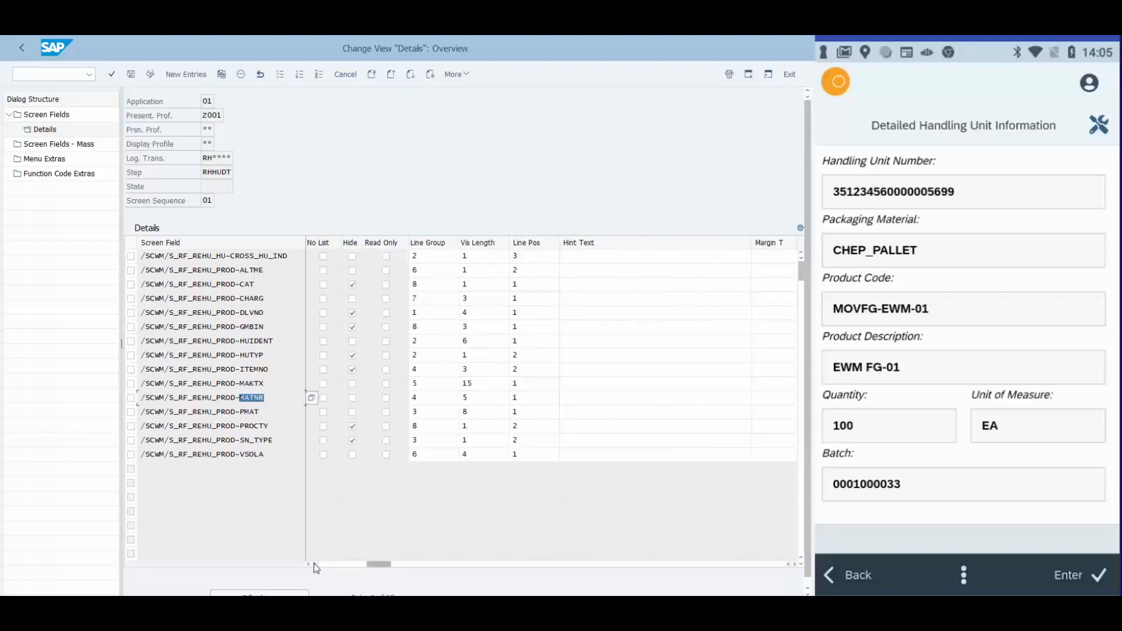
pyautogui.click(315, 564)
pyautogui.click(315, 564)
pyautogui.click(315, 564)
pyautogui.click(315, 564)
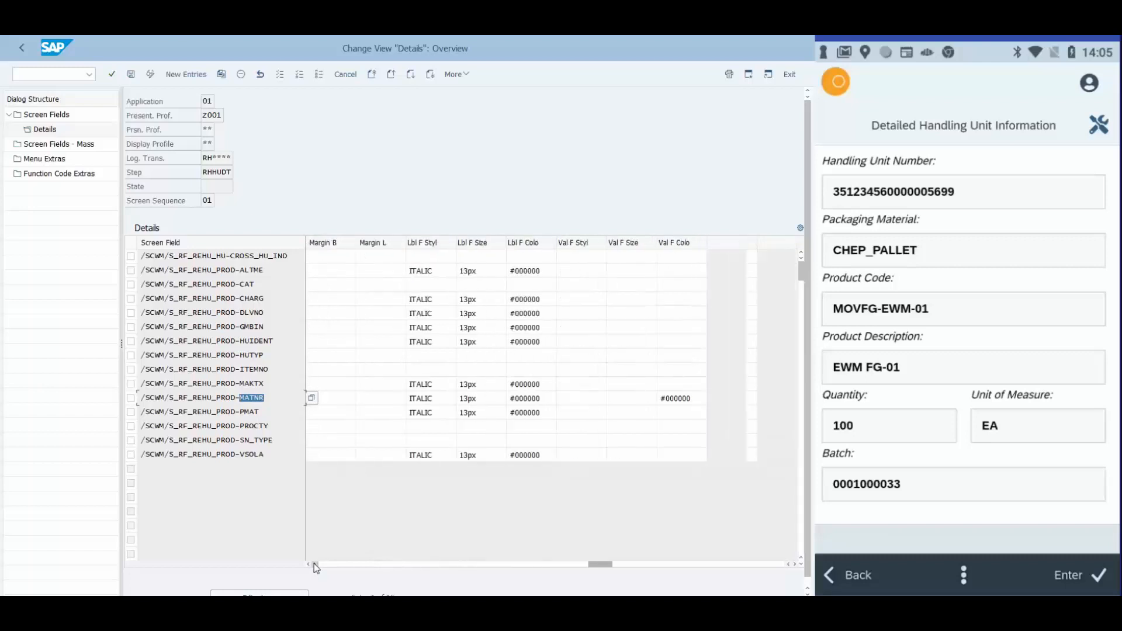
pyautogui.click(315, 564)
pyautogui.click(642, 398)
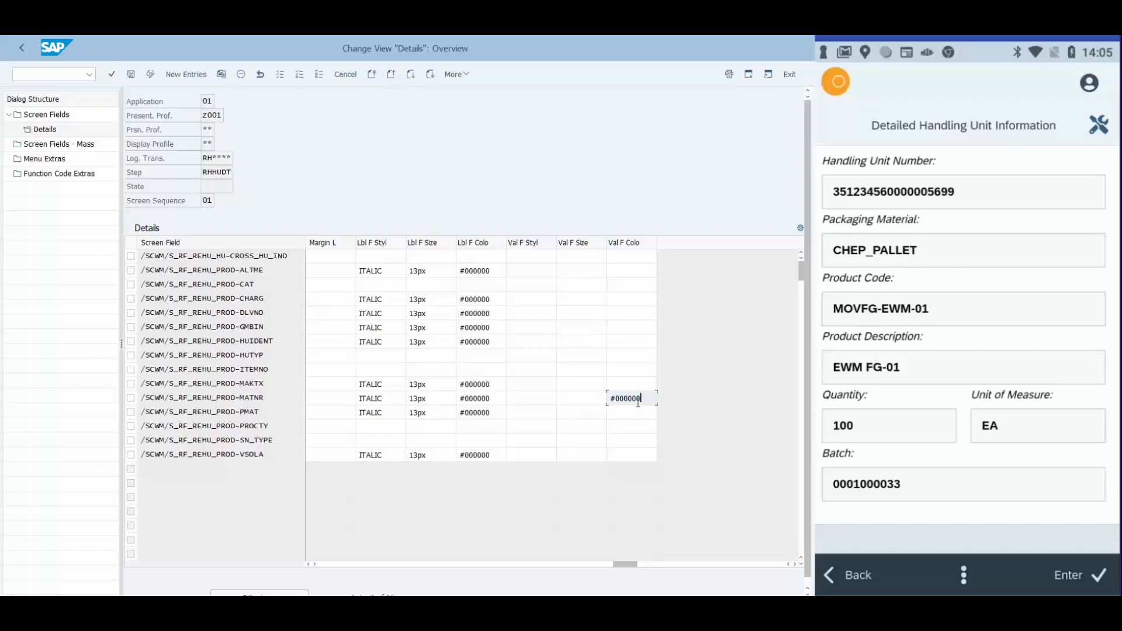
pyautogui.press('BackSpace')
pyautogui.press('BackSpace')
pyautogui.write('ff')
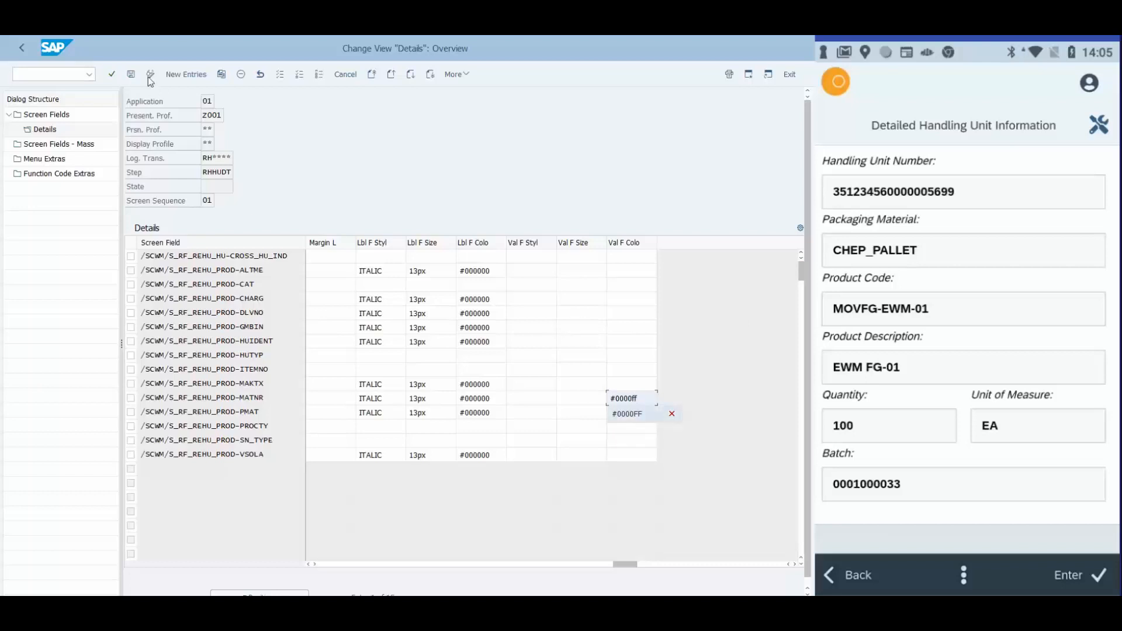
pyautogui.click(130, 75)
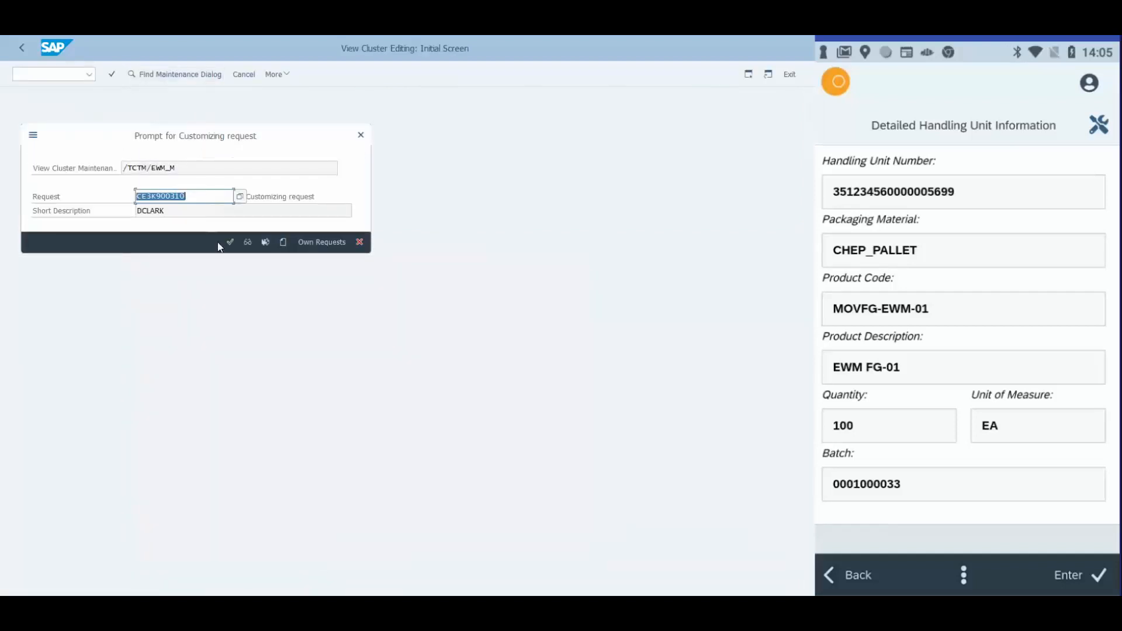
pyautogui.click(230, 243)
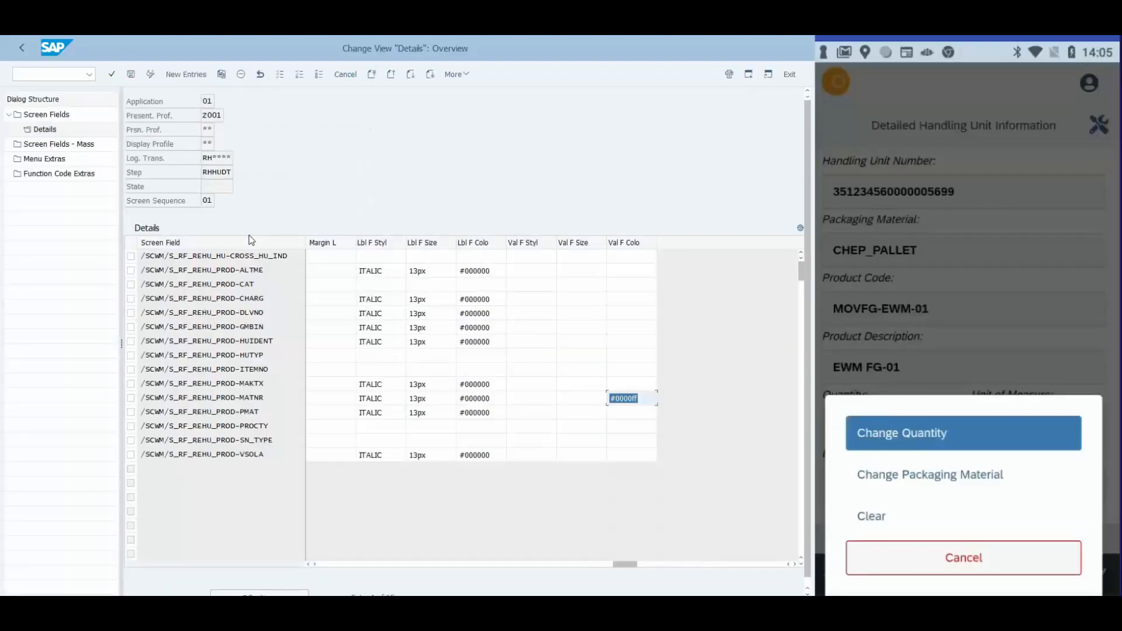